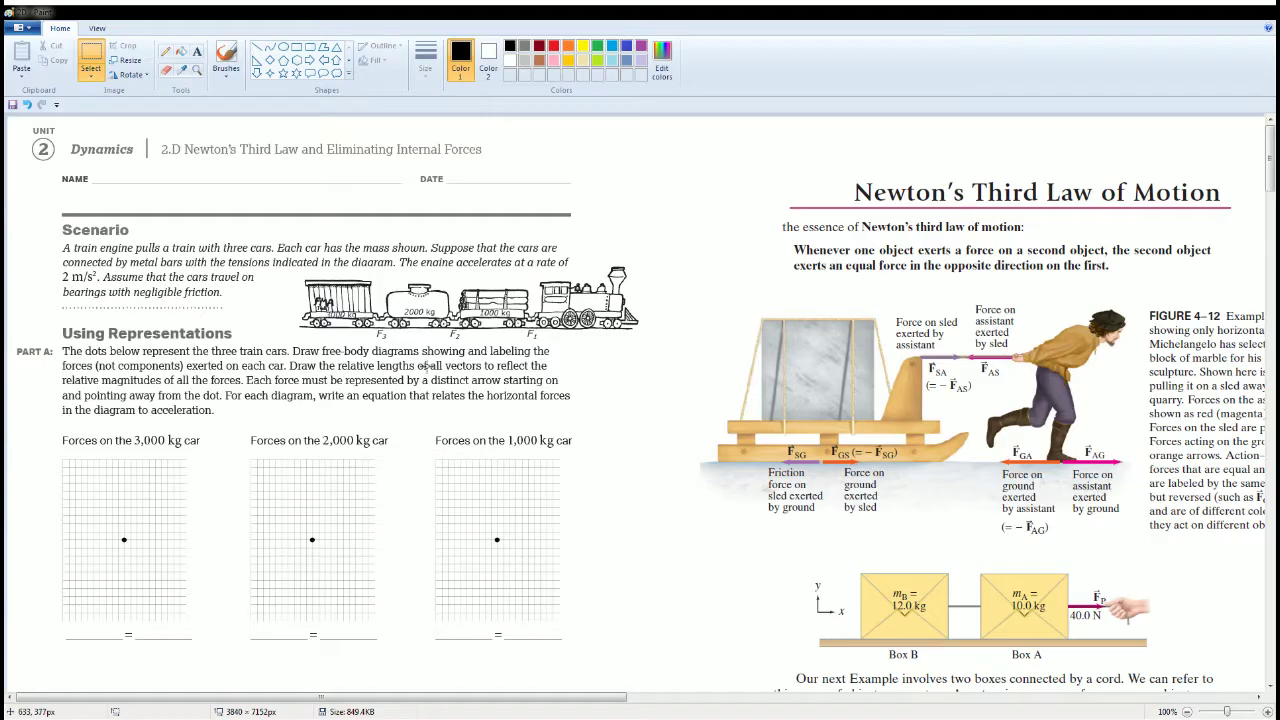
- Zoom the Newton's Third Law worksheet to 200% to read the train scenario
left_click(660, 470)
scroll(660, 470, "up", 1)
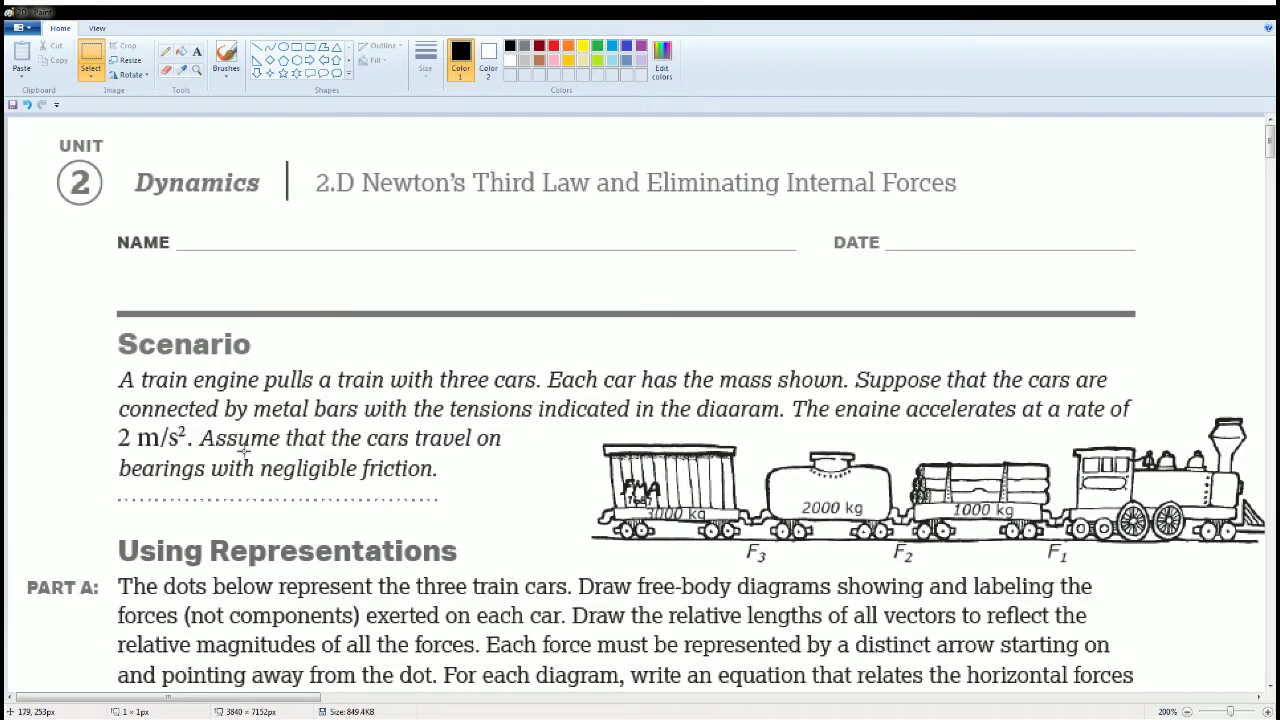
- Bring the three empty Part A force grids into view and select the Brushes tool
scroll(342, 467, "down", 3)
scroll(355, 465, "down", 3)
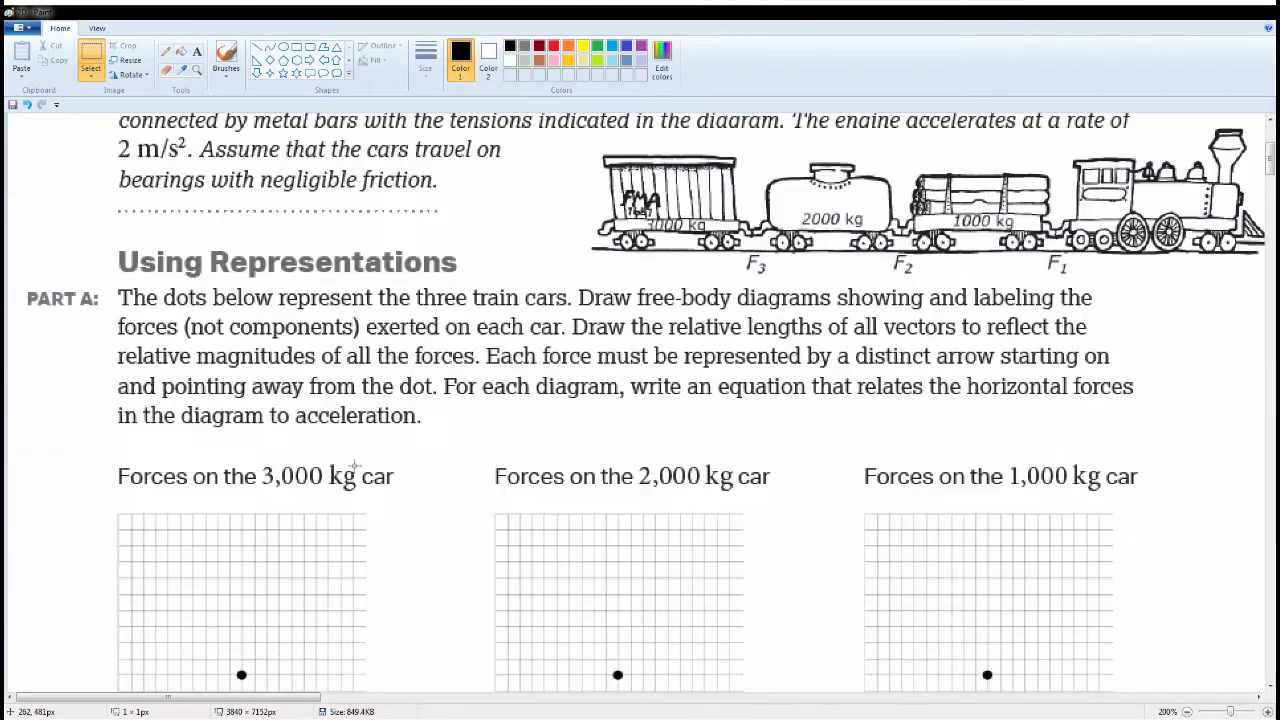
left_click_drag(1270, 161, 1272, 172)
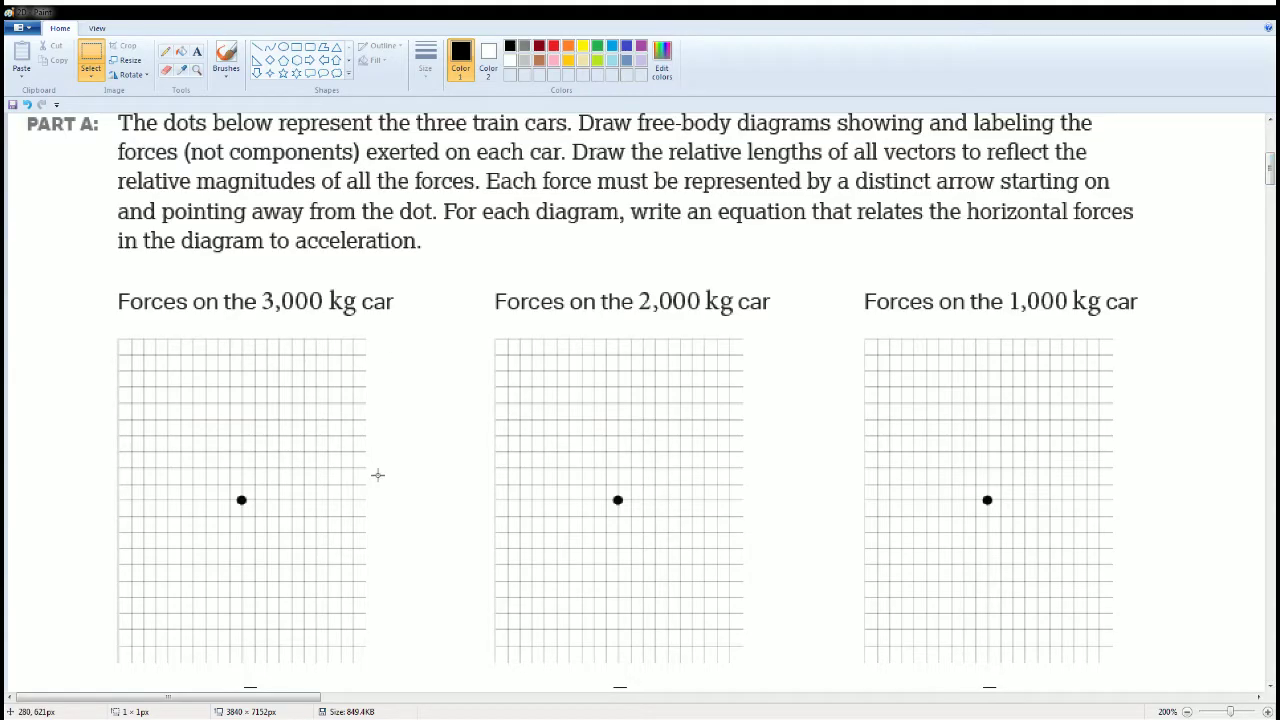
left_click(226, 58)
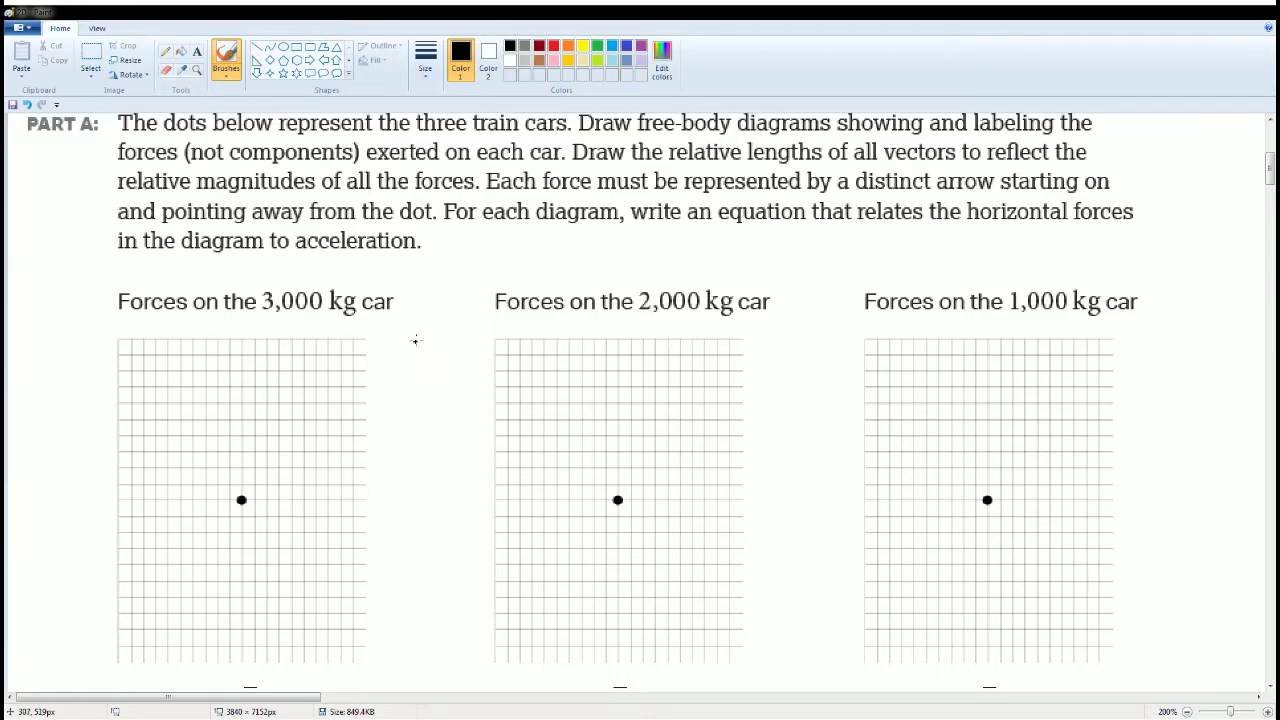
- Draw red labelled FN, Fg, F3 arrows on the 3,000 kg grid and FN, Fg, F3, F2 on the 2,000 kg grid
scroll(331, 388, "up", 3)
scroll(331, 388, "up", 3)
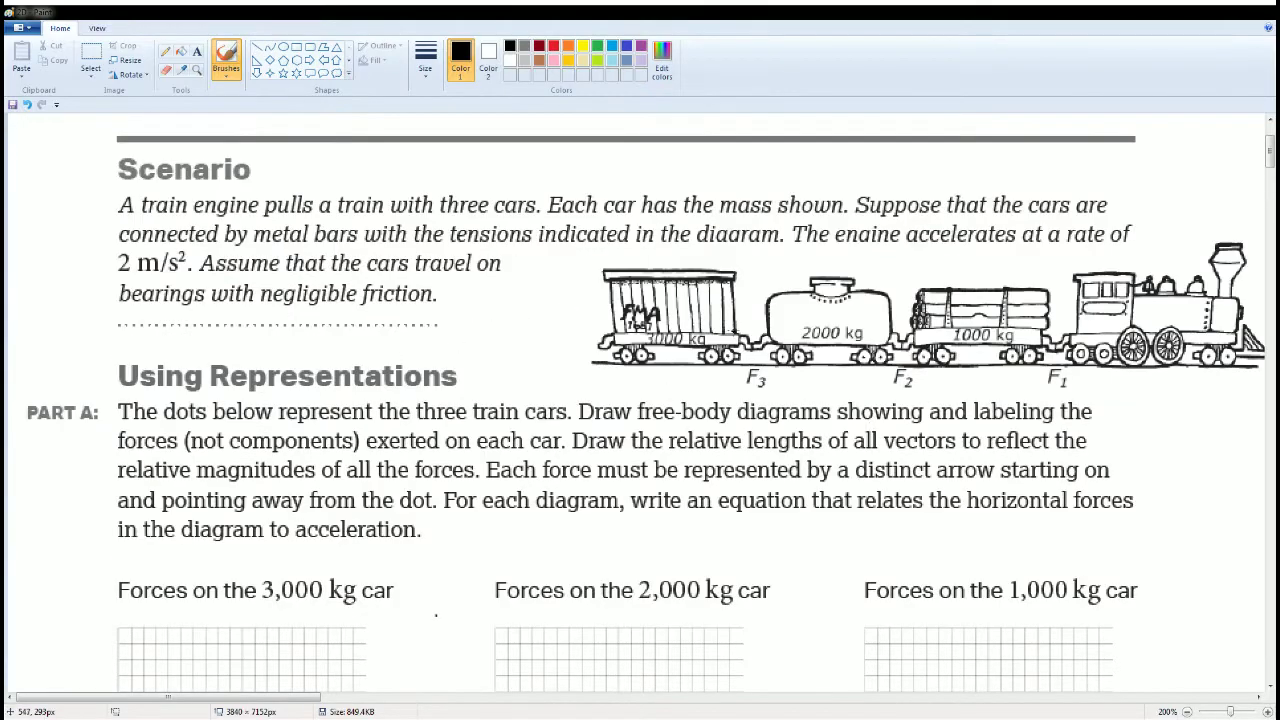
scroll(461, 474, "down", 6)
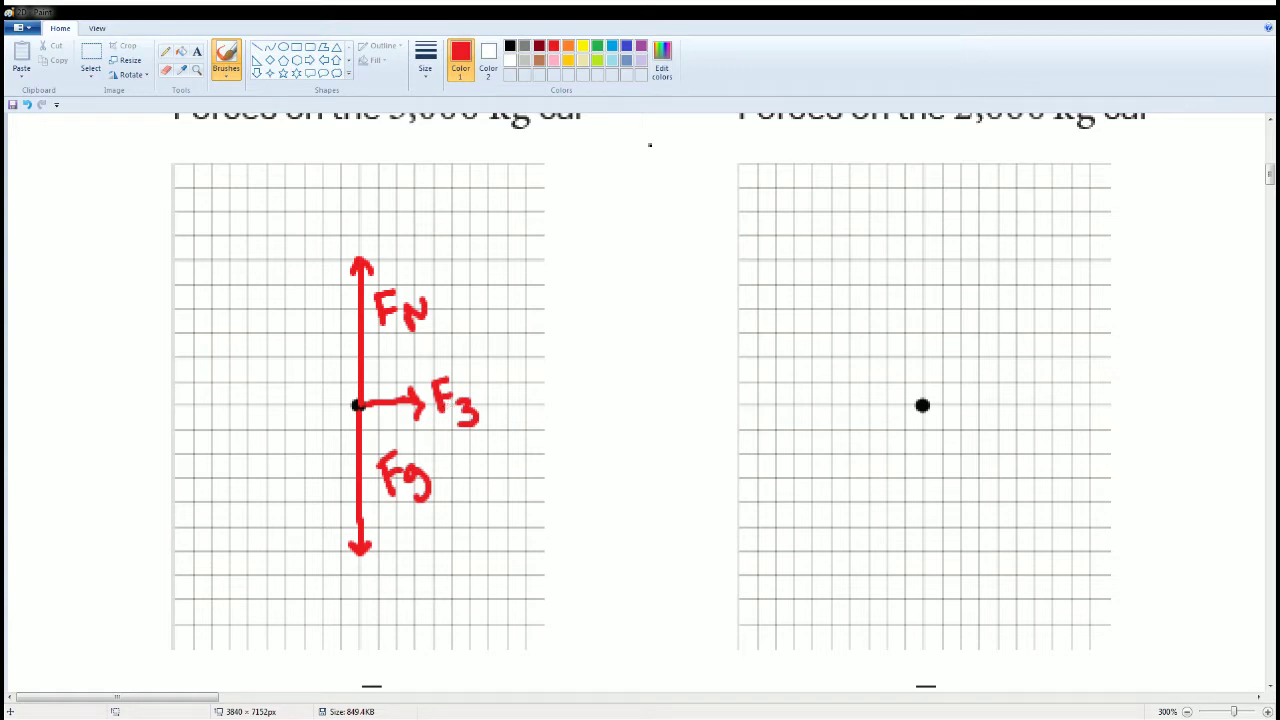
scroll(650, 145, "down", 1)
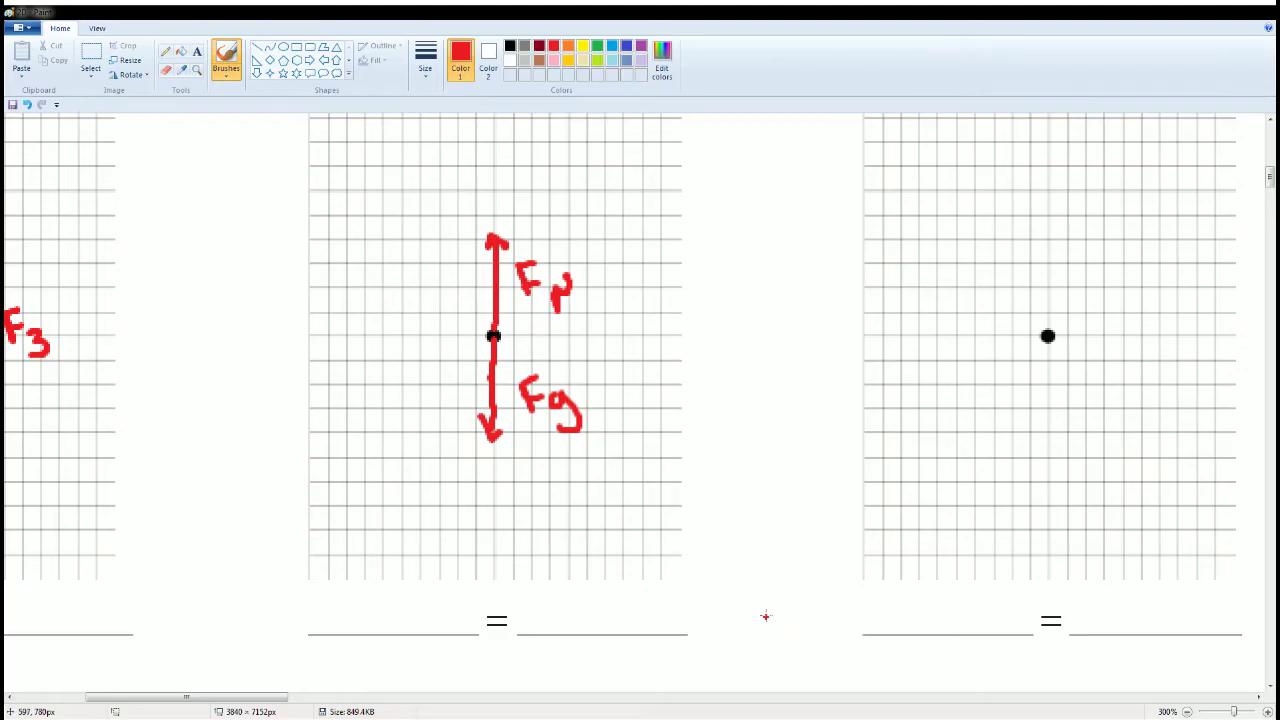
scroll(765, 617, "down", 1)
left_click_drag(315, 697, 164, 697)
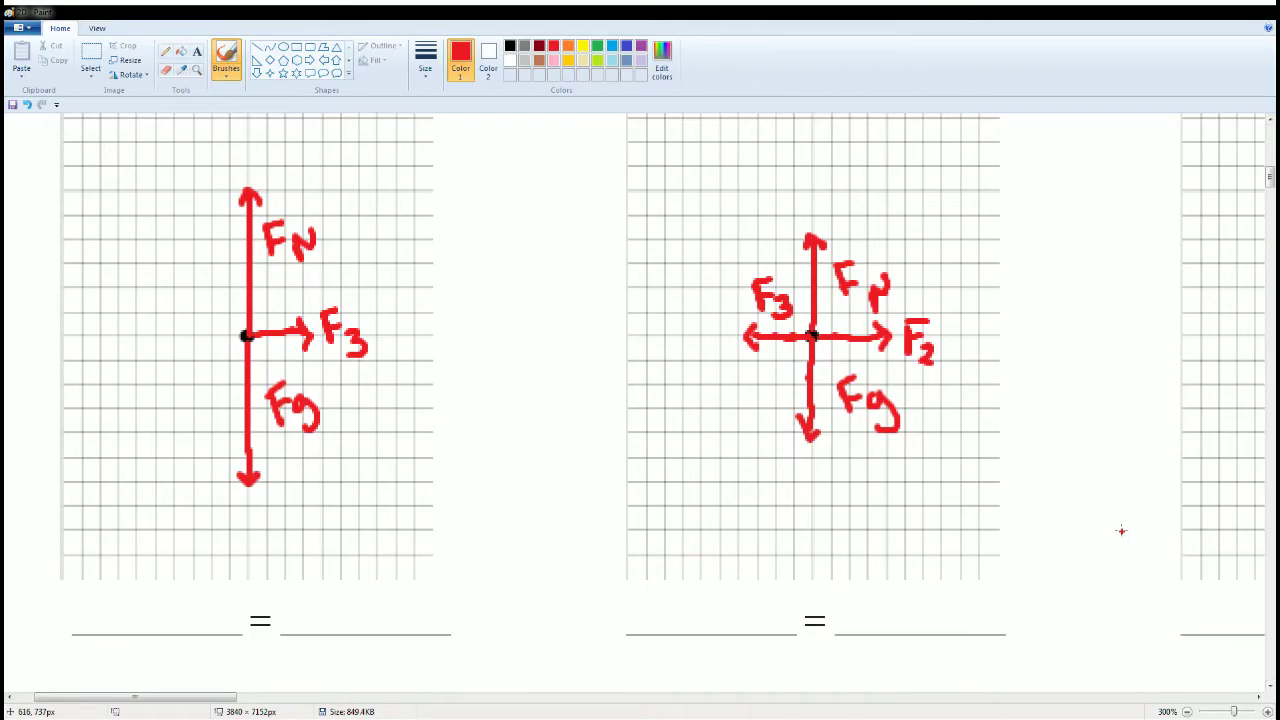
scroll(1120, 529, "down", 1)
scroll(535, 475, "up", 3)
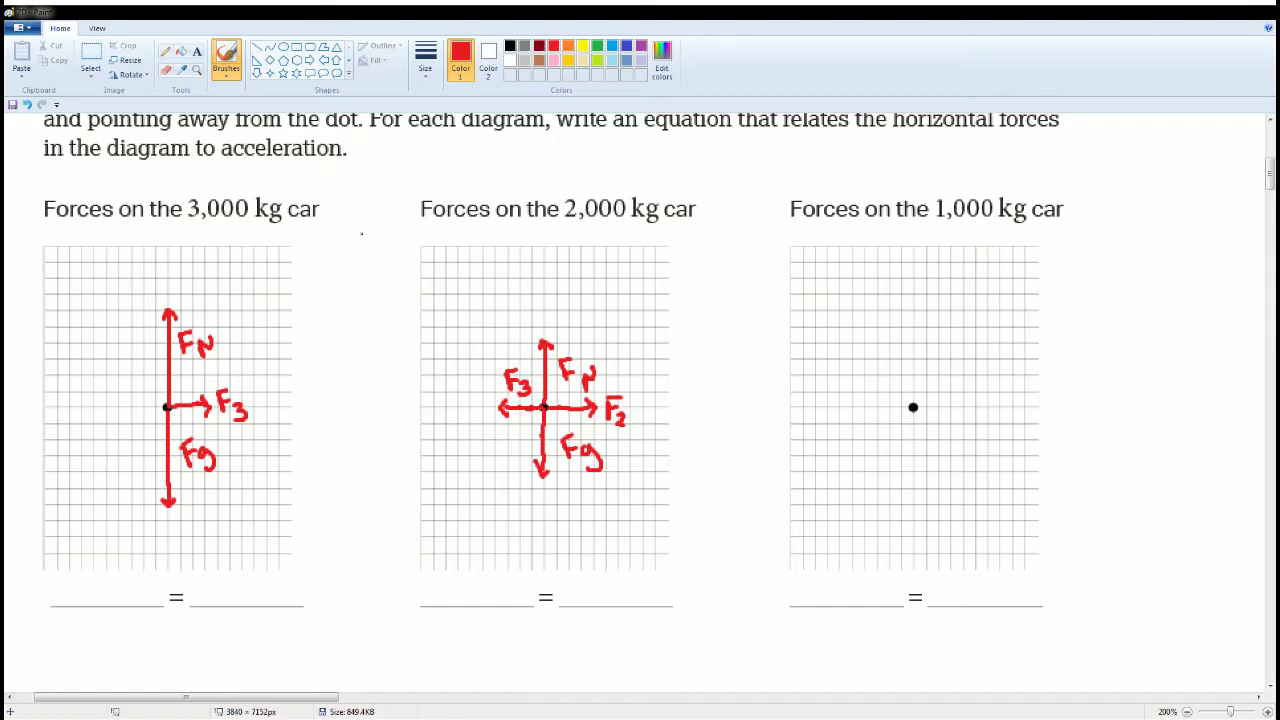
- Draw the 1,000 kg car's horizontal F2, F1 and vertical FN, Fg arrows with labels
scroll(753, 442, "up", 5)
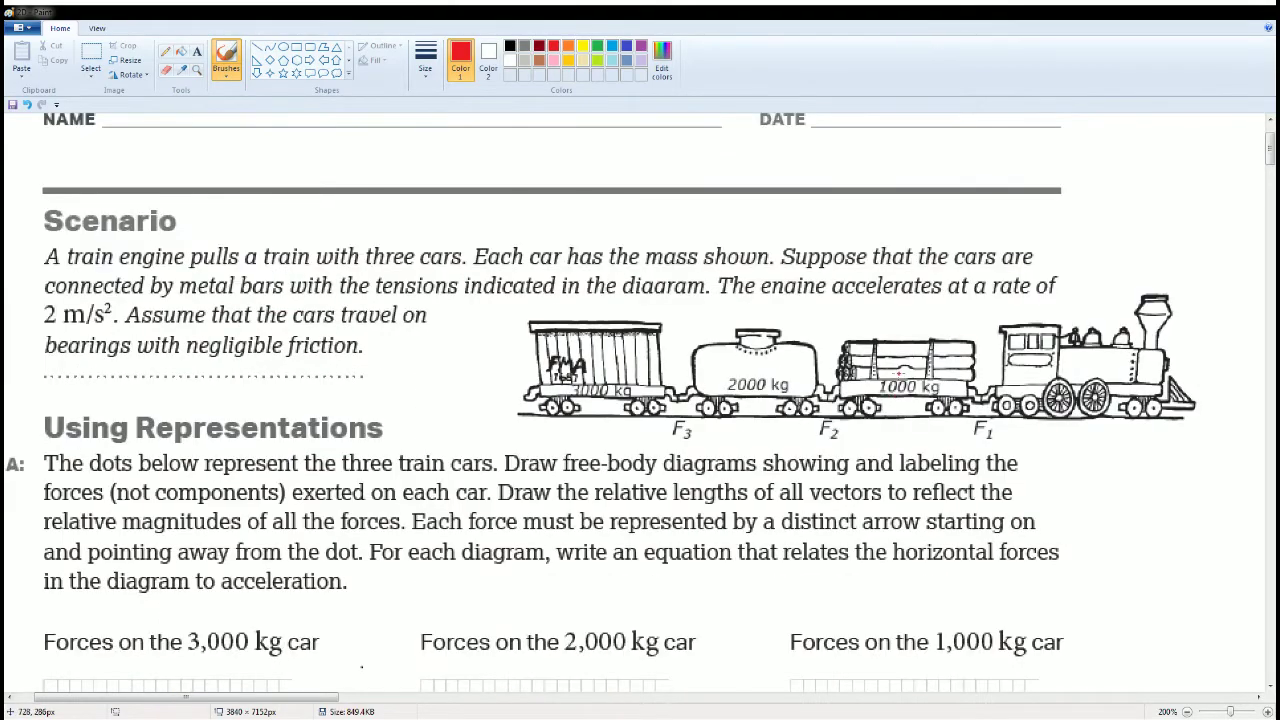
scroll(898, 374, "down", 7)
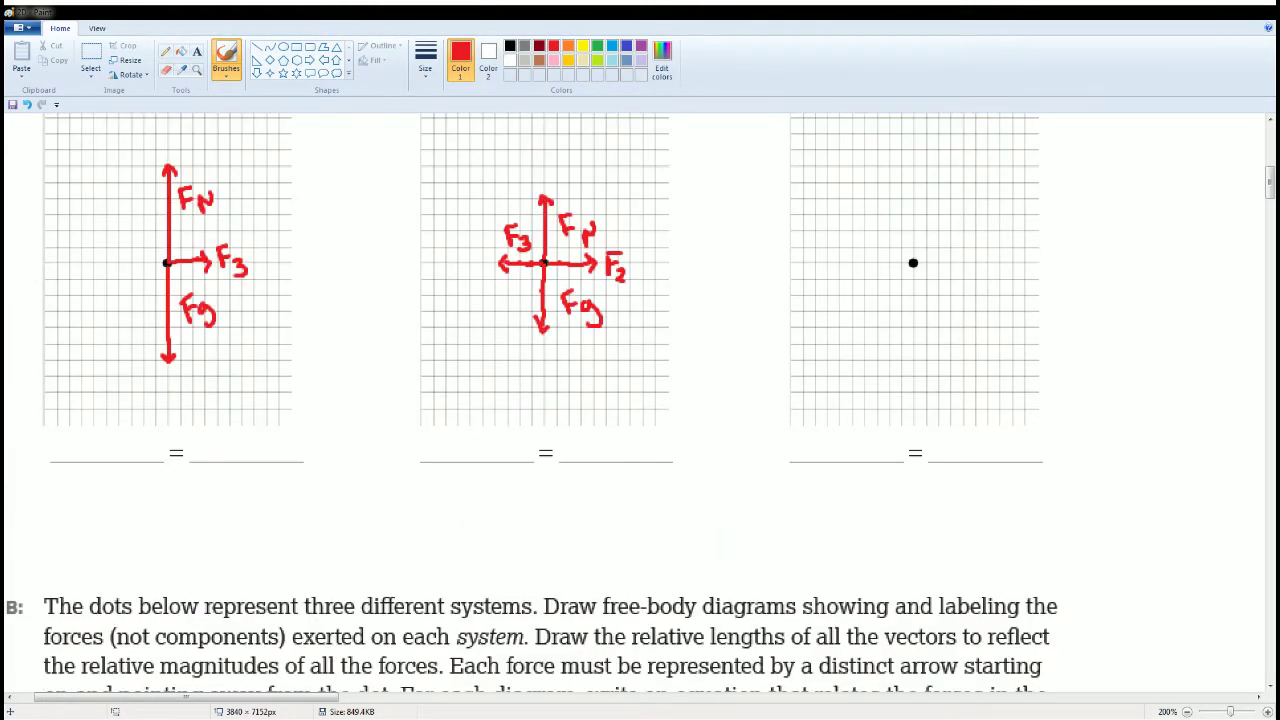
scroll(640, 400, "down", 7)
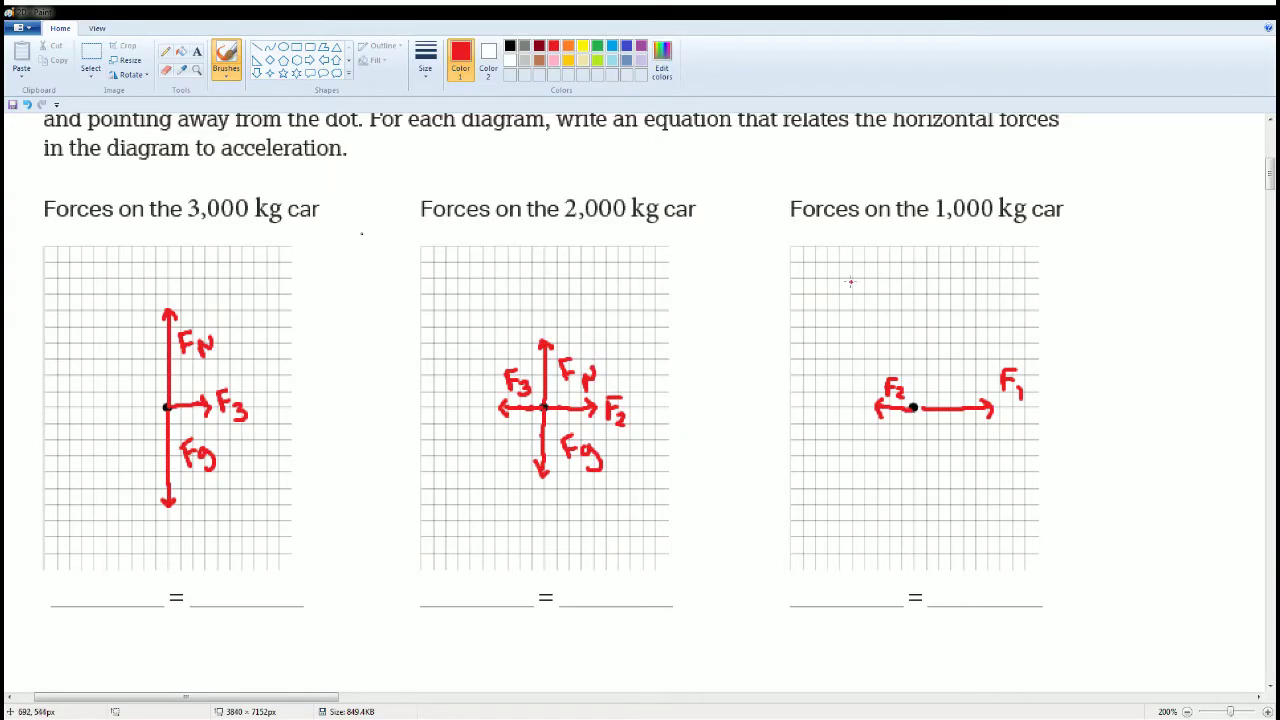
mouse_move(914, 412)
left_mouse_down()
mouse_move(914, 438)
mouse_move(914, 382)
mouse_move(952, 370)
left_mouse_up()
mouse_move(938, 382)
left_mouse_down()
mouse_move(960, 402)
mouse_move(930, 444)
left_mouse_up()
left_click_drag(930, 426, 942, 432)
left_click_drag(940, 436, 947, 460)
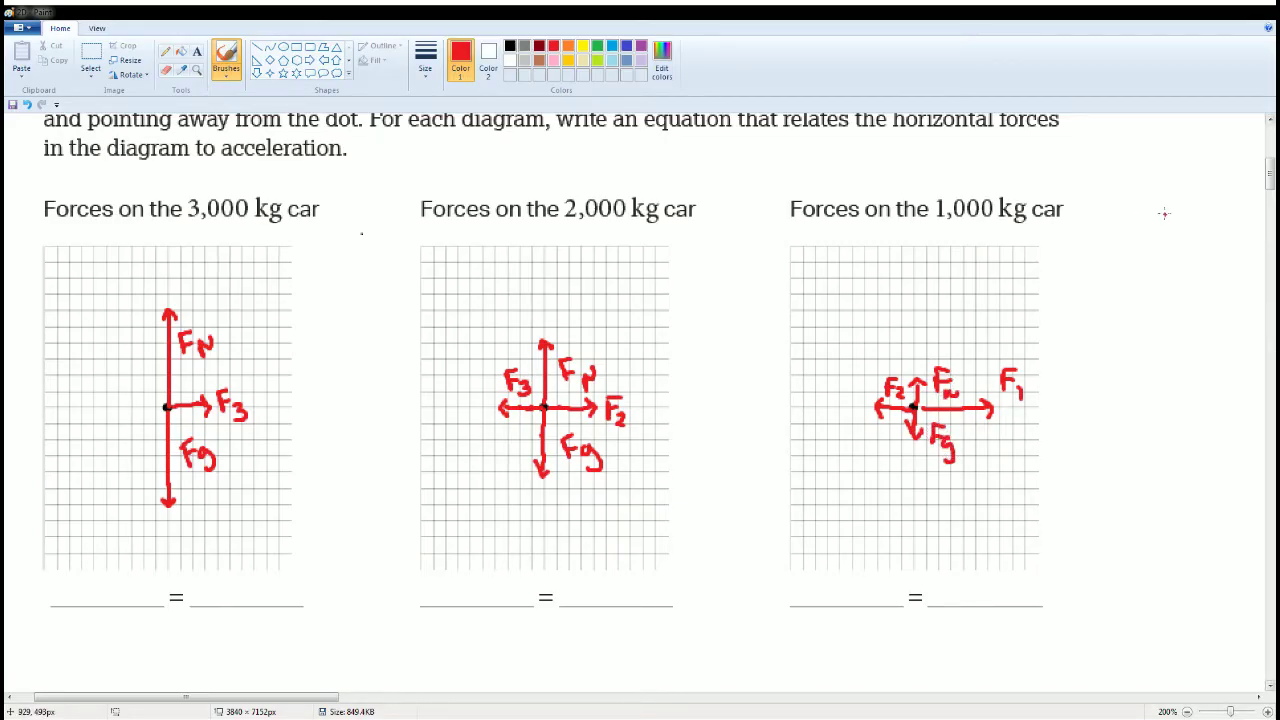
left_click_drag(1270, 172, 1270, 183)
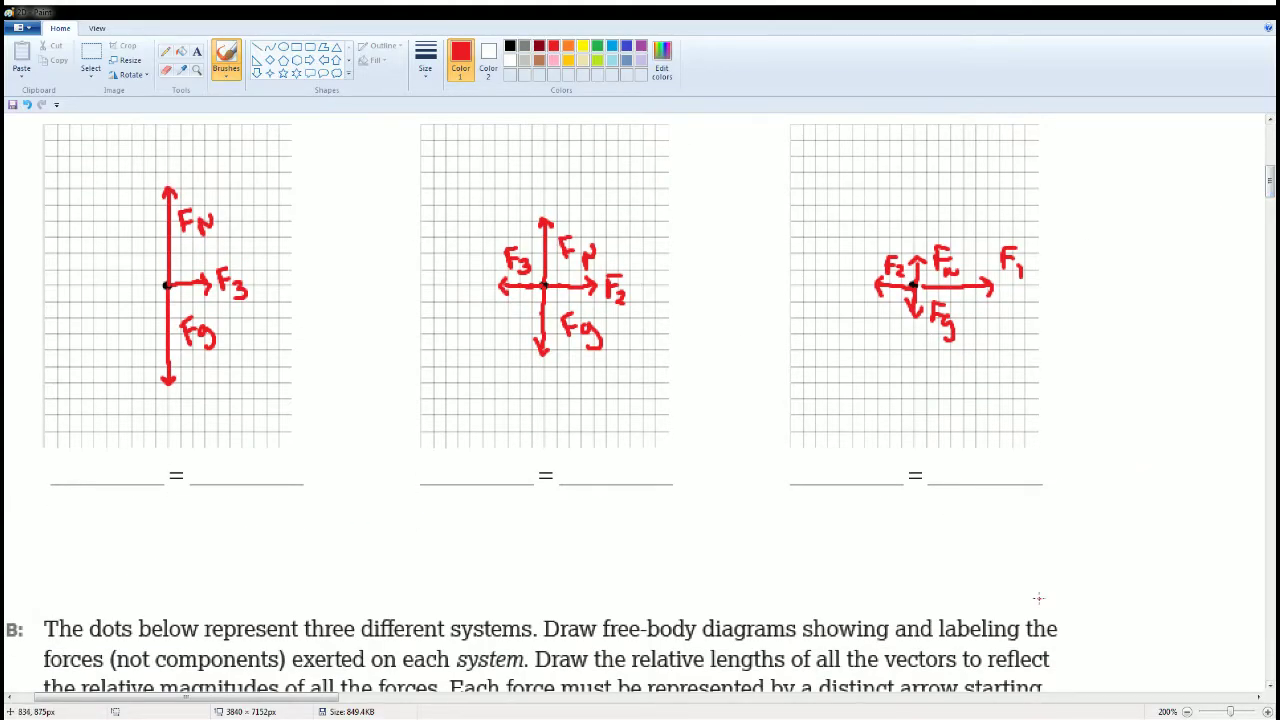
- Handwrite F = ma beside the 1,000 kg heading at the upper right
scroll(1008, 567, "up", 3)
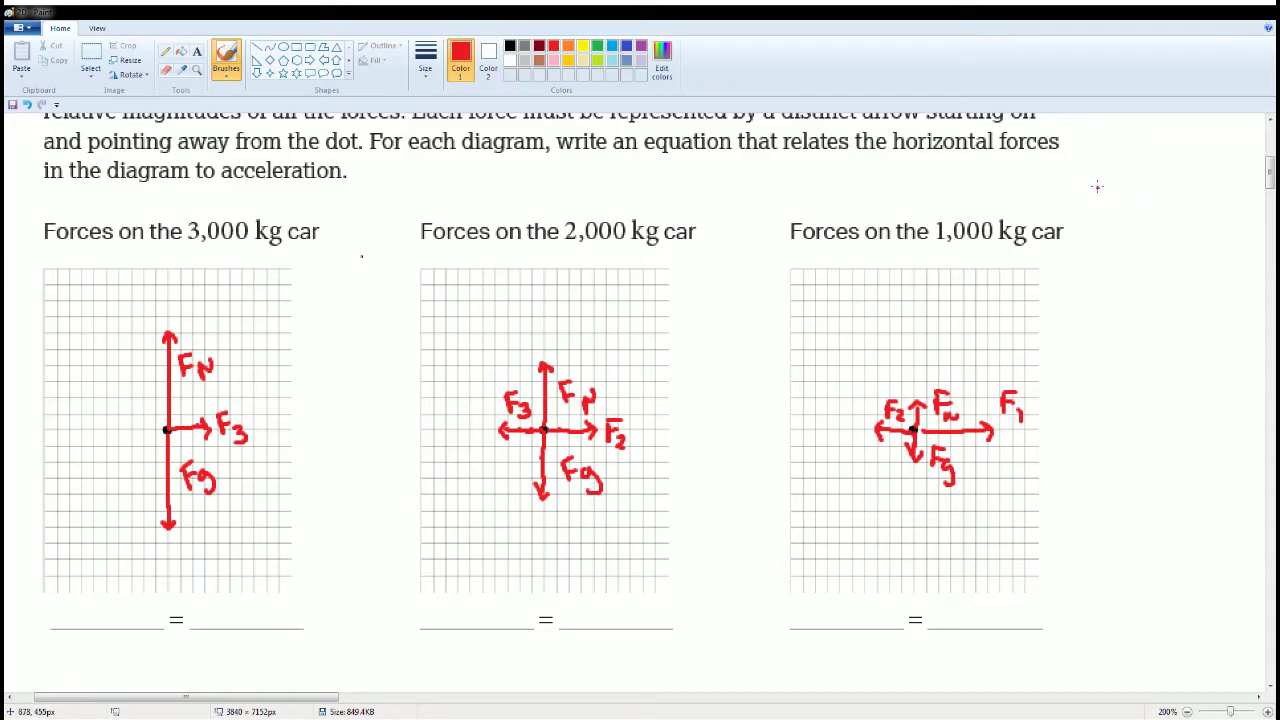
left_click_drag(1094, 172, 1094, 209)
mouse_move(1090, 179)
left_mouse_down()
mouse_move(1110, 172)
mouse_move(1110, 187)
left_mouse_up()
mouse_move(1121, 193)
left_mouse_down()
mouse_move(1141, 193)
mouse_move(1141, 206)
left_mouse_up()
mouse_move(1154, 212)
left_mouse_down()
mouse_move(1156, 196)
mouse_move(1206, 214)
left_mouse_up()
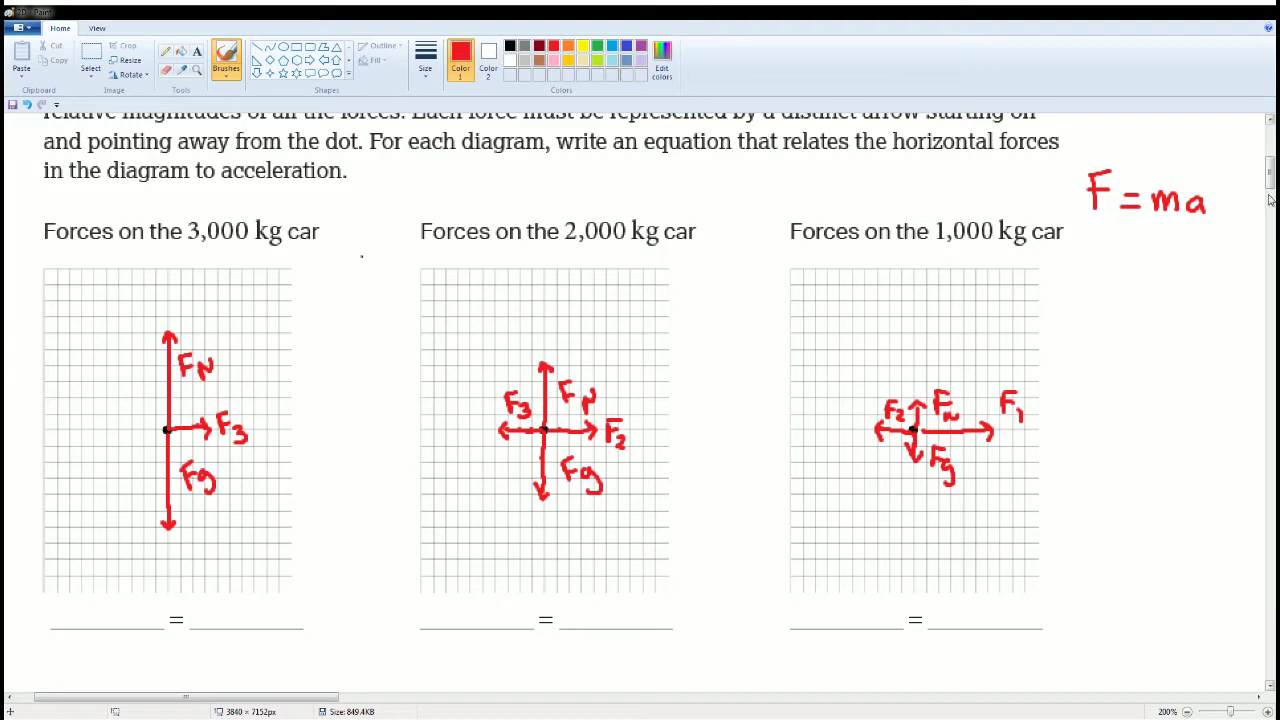
scroll(600, 350, "down", 2)
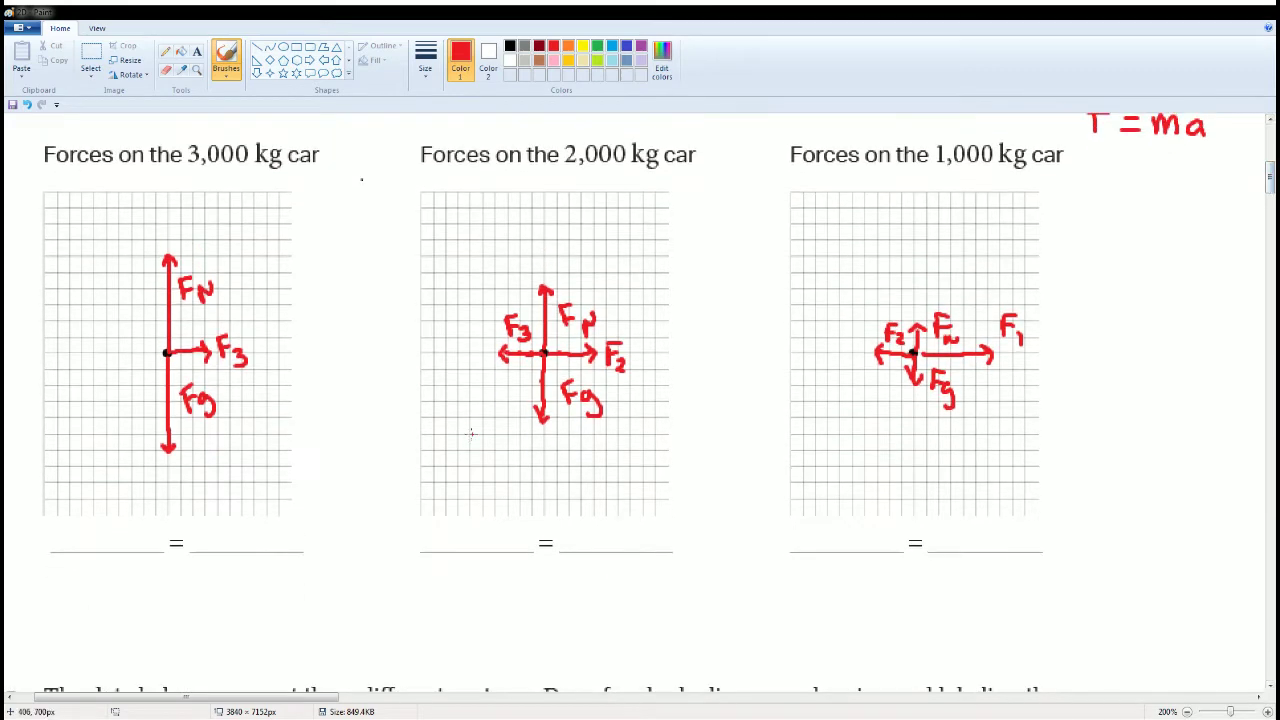
scroll(862, 386, "up", 3)
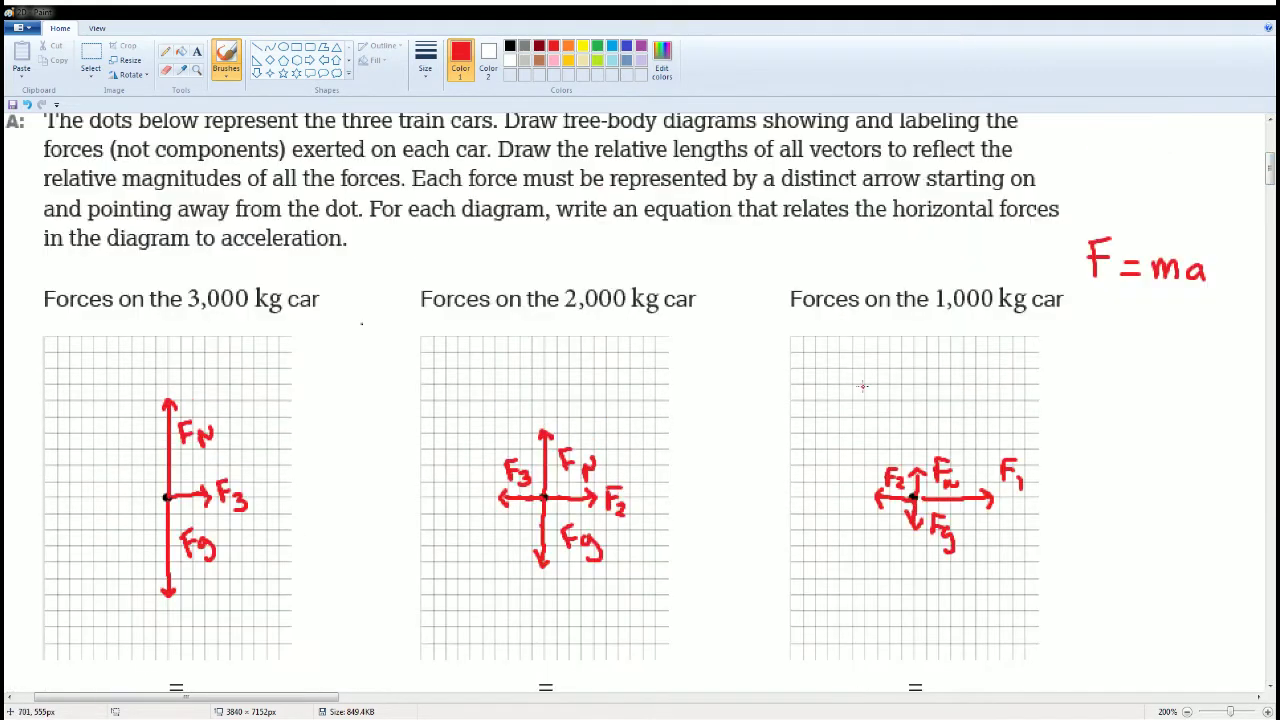
scroll(634, 493, "down", 3)
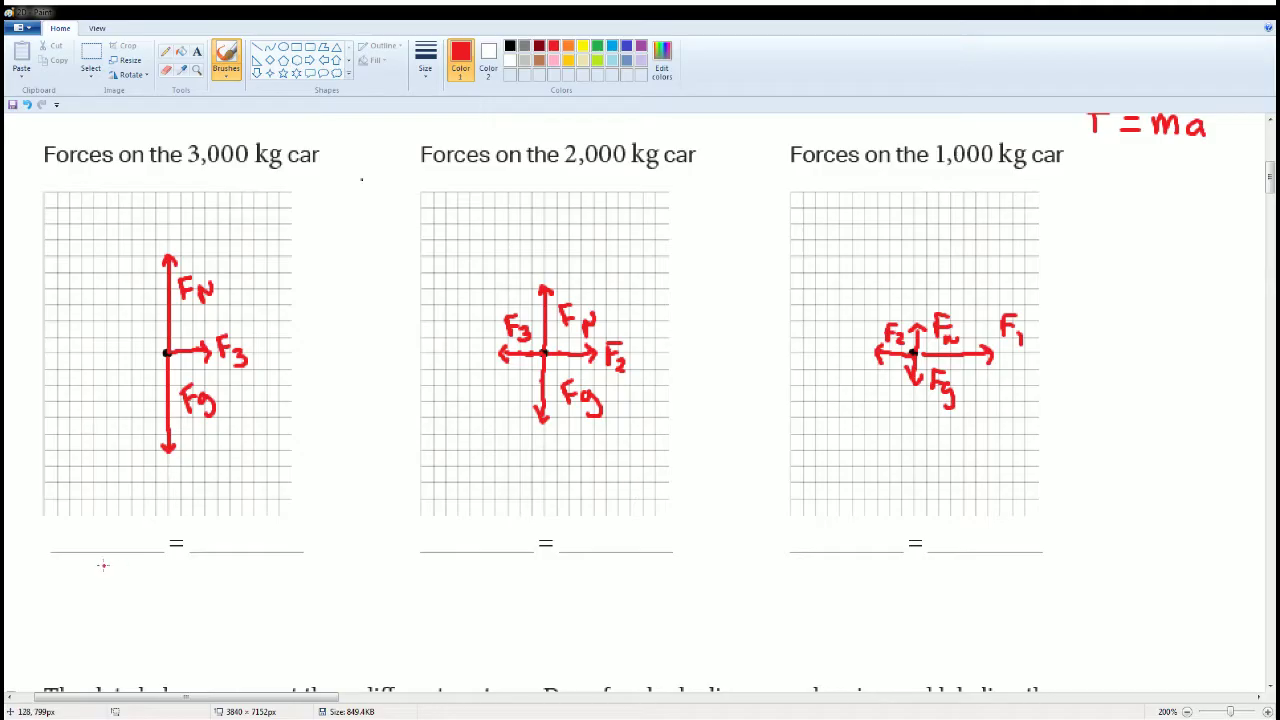
- Write F3 = 3000a under the 3,000 kg car
left_click_drag(118, 621, 118, 592)
mouse_move(117, 592)
left_mouse_down()
mouse_move(134, 590)
mouse_move(132, 604)
left_mouse_up()
left_click_drag(138, 604, 139, 636)
mouse_move(160, 601)
left_mouse_down()
mouse_move(196, 602)
mouse_move(186, 626)
left_mouse_up()
mouse_move(215, 596)
left_mouse_down()
mouse_move(248, 598)
mouse_move(282, 630)
left_mouse_up()
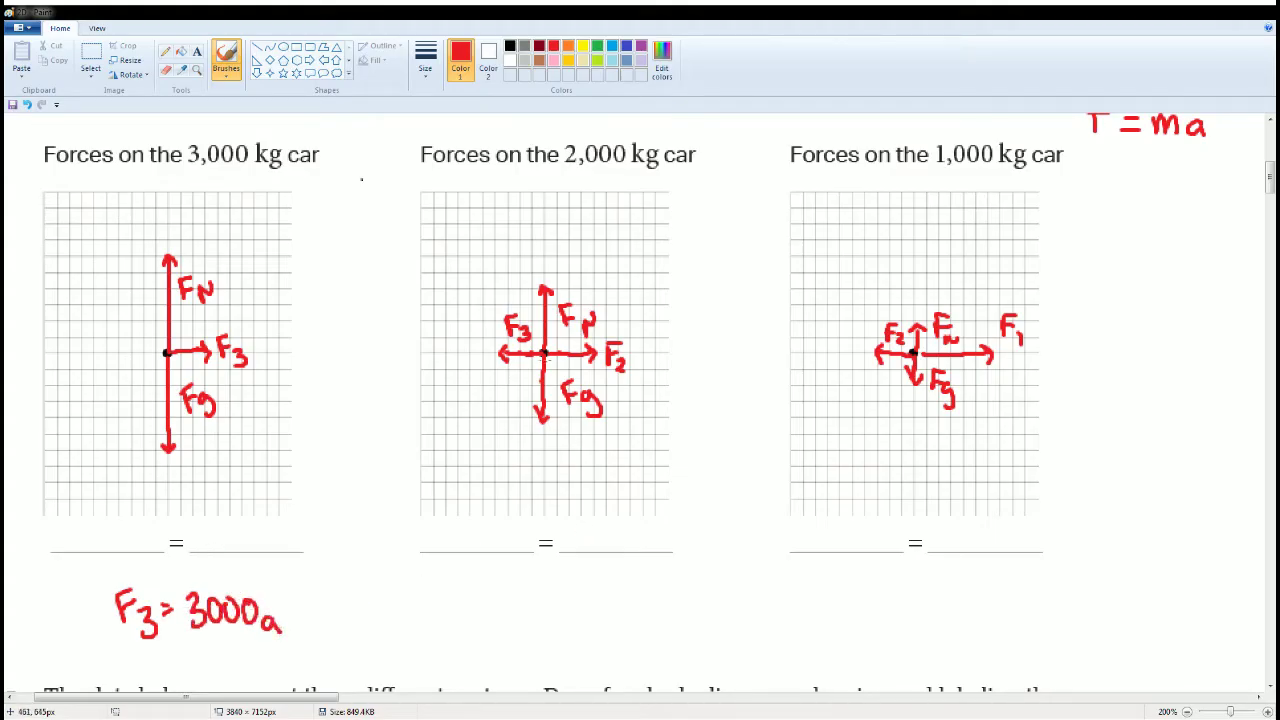
- Write F2 − F3 = 2000a under the 2,000 kg car
mouse_move(470, 585)
left_mouse_down()
mouse_move(471, 617)
mouse_move(488, 581)
left_mouse_up()
mouse_move(473, 600)
left_mouse_down()
mouse_move(511, 620)
mouse_move(532, 603)
mouse_move(542, 614)
left_mouse_up()
mouse_move(541, 587)
left_mouse_down()
mouse_move(560, 584)
mouse_move(558, 598)
left_mouse_up()
mouse_move(562, 596)
left_mouse_down()
mouse_move(574, 606)
mouse_move(566, 630)
mouse_move(610, 592)
left_mouse_up()
left_click_drag(594, 604, 652, 618)
mouse_move(660, 590)
left_mouse_down()
mouse_move(648, 600)
mouse_move(660, 590)
left_mouse_up()
mouse_move(678, 590)
left_mouse_down()
mouse_move(670, 604)
mouse_move(678, 590)
left_mouse_up()
mouse_move(692, 600)
left_mouse_down()
mouse_move(690, 612)
mouse_move(694, 598)
left_mouse_up()
mouse_move(712, 612)
left_mouse_down()
mouse_move(704, 622)
mouse_move(722, 630)
left_mouse_up()
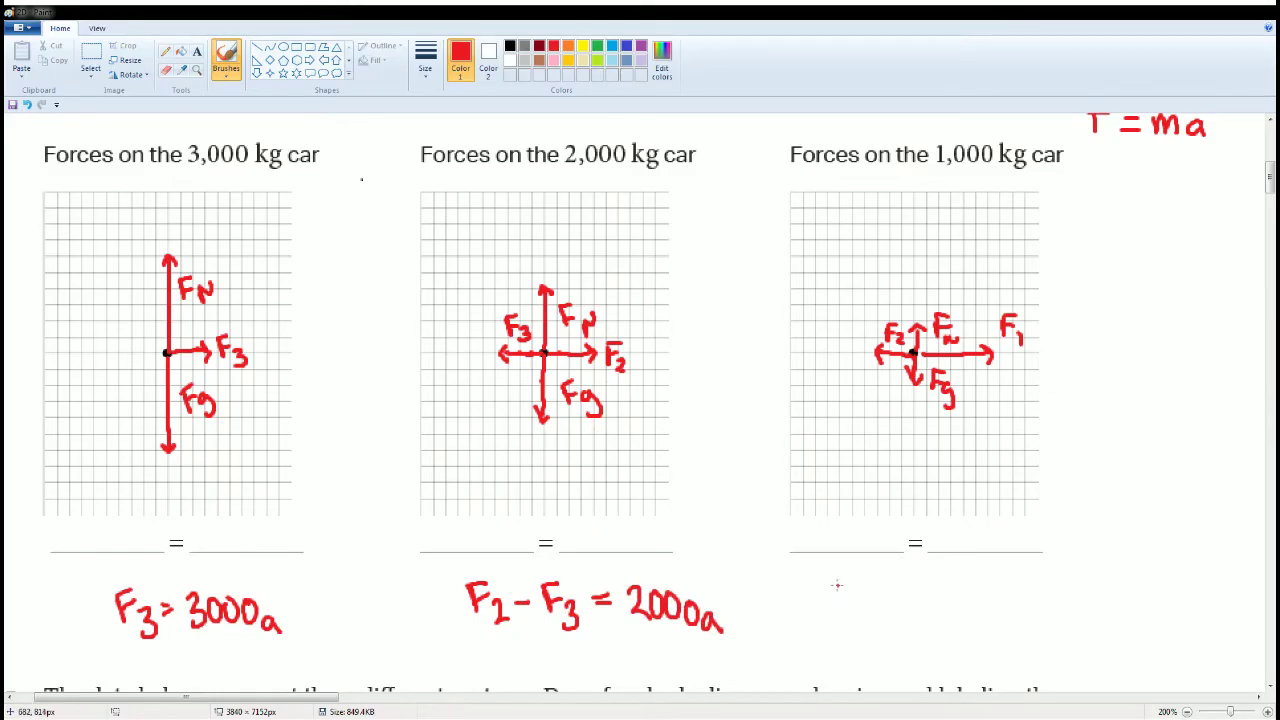
- Write F1 − F2 = 1000a under the 1,000 kg car
mouse_move(838, 588)
left_mouse_down()
mouse_move(838, 620)
mouse_move(858, 589)
left_mouse_up()
left_click_drag(840, 604, 852, 604)
mouse_move(857, 608)
left_mouse_down()
mouse_move(860, 620)
mouse_move(890, 602)
left_mouse_up()
mouse_move(898, 593)
left_mouse_down()
mouse_move(899, 622)
mouse_move(916, 592)
left_mouse_up()
left_click_drag(900, 606, 921, 628)
left_click_drag(934, 598, 978, 613)
left_click_drag(992, 590, 1055, 601)
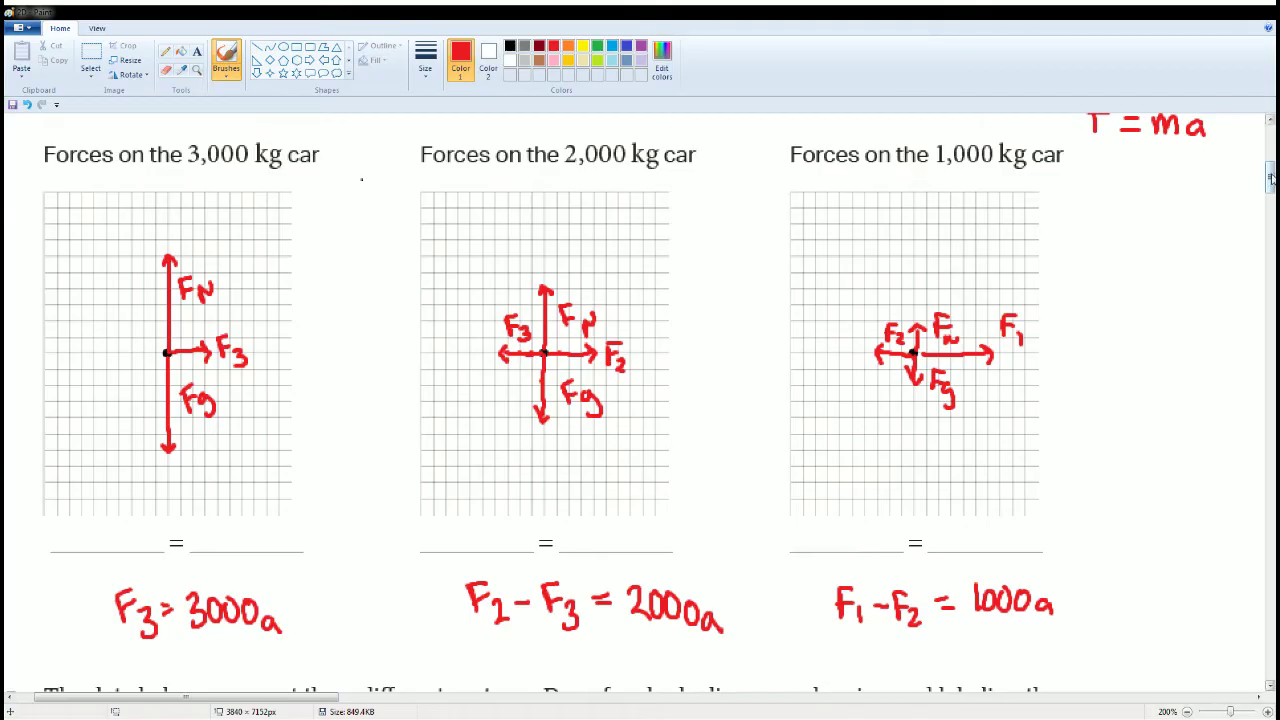
- Scroll past the Part A diagrams to Part B's three system grids and the Part C figure
scroll(1270, 174, "up", 3)
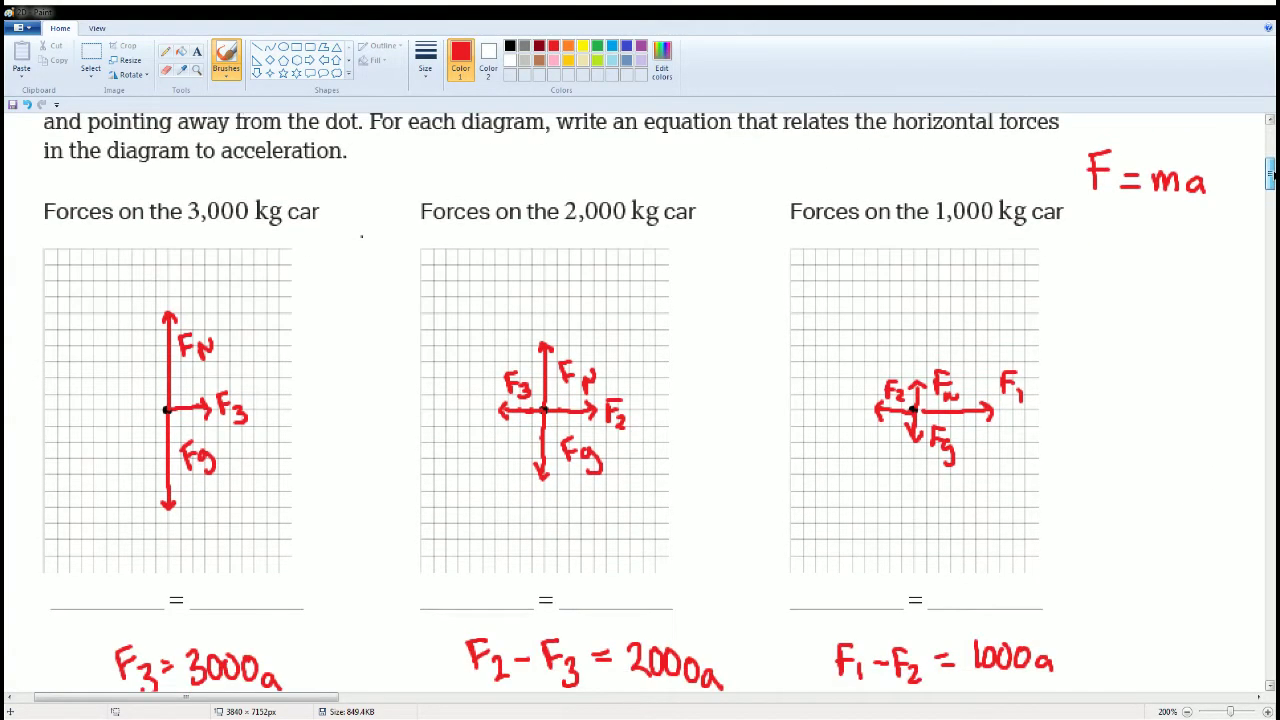
scroll(1150, 232, "up", 3)
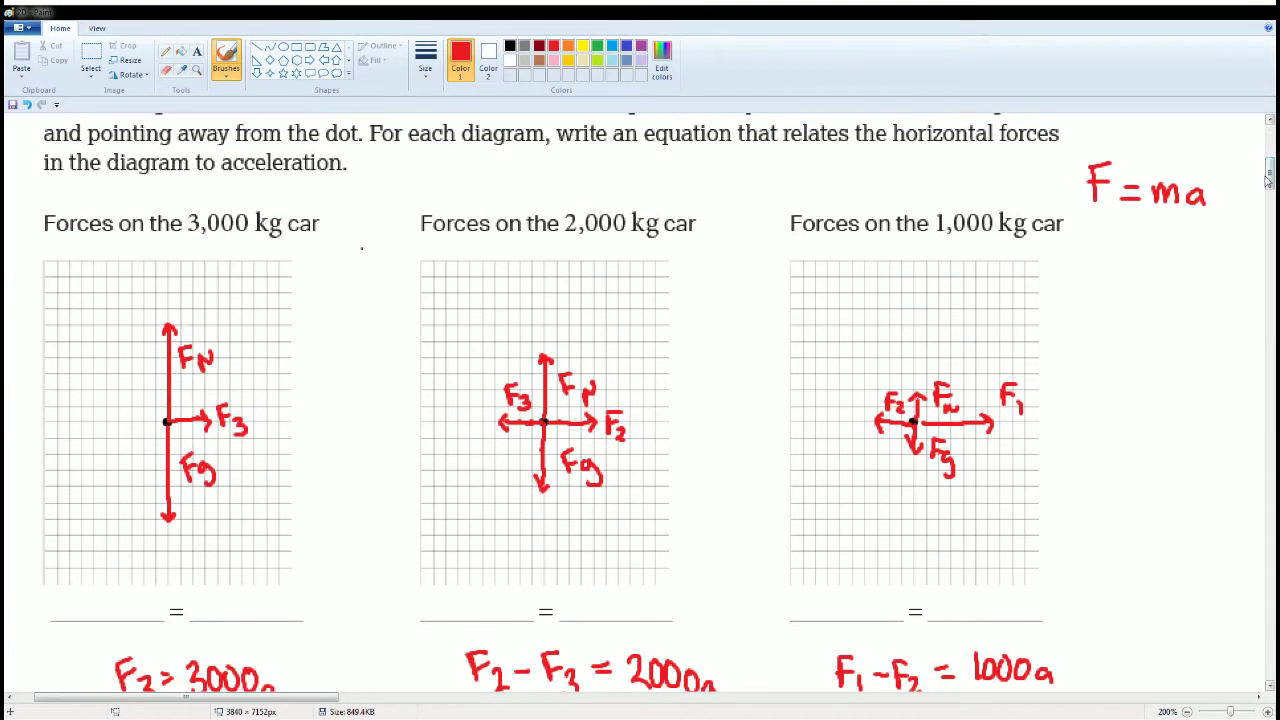
left_click_drag(1270, 181, 1271, 219)
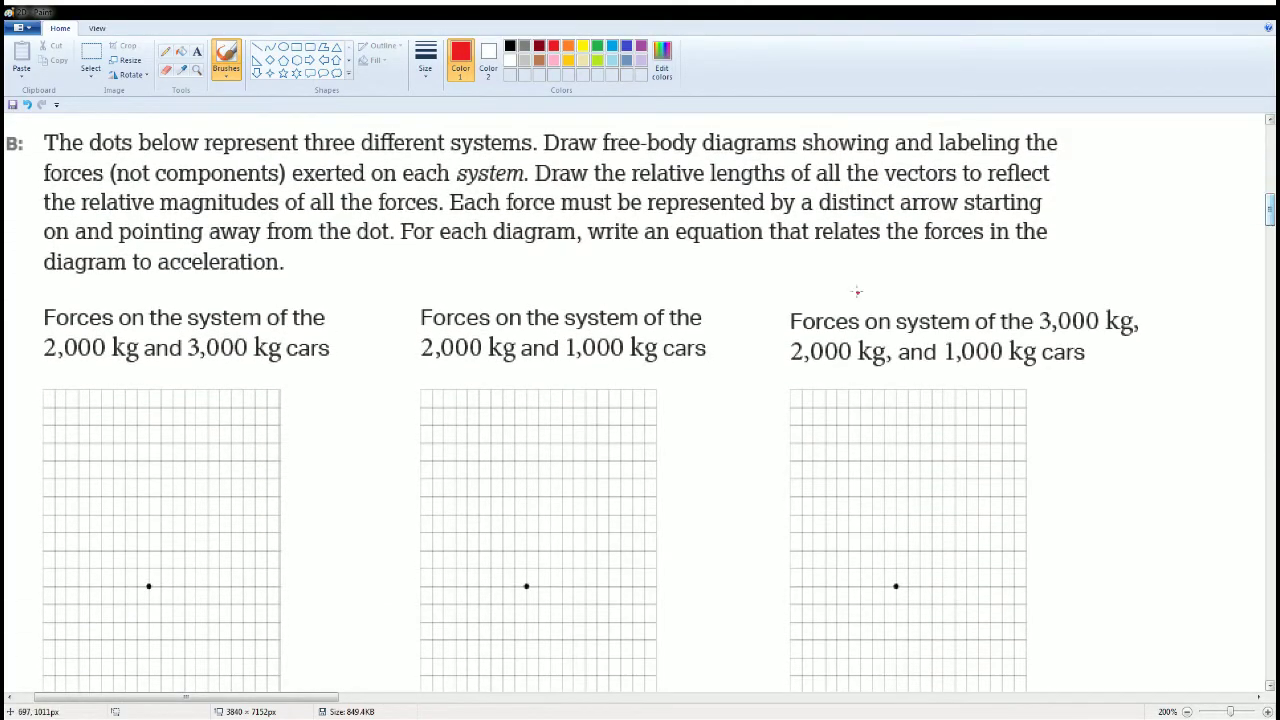
scroll(213, 522, "down", 3)
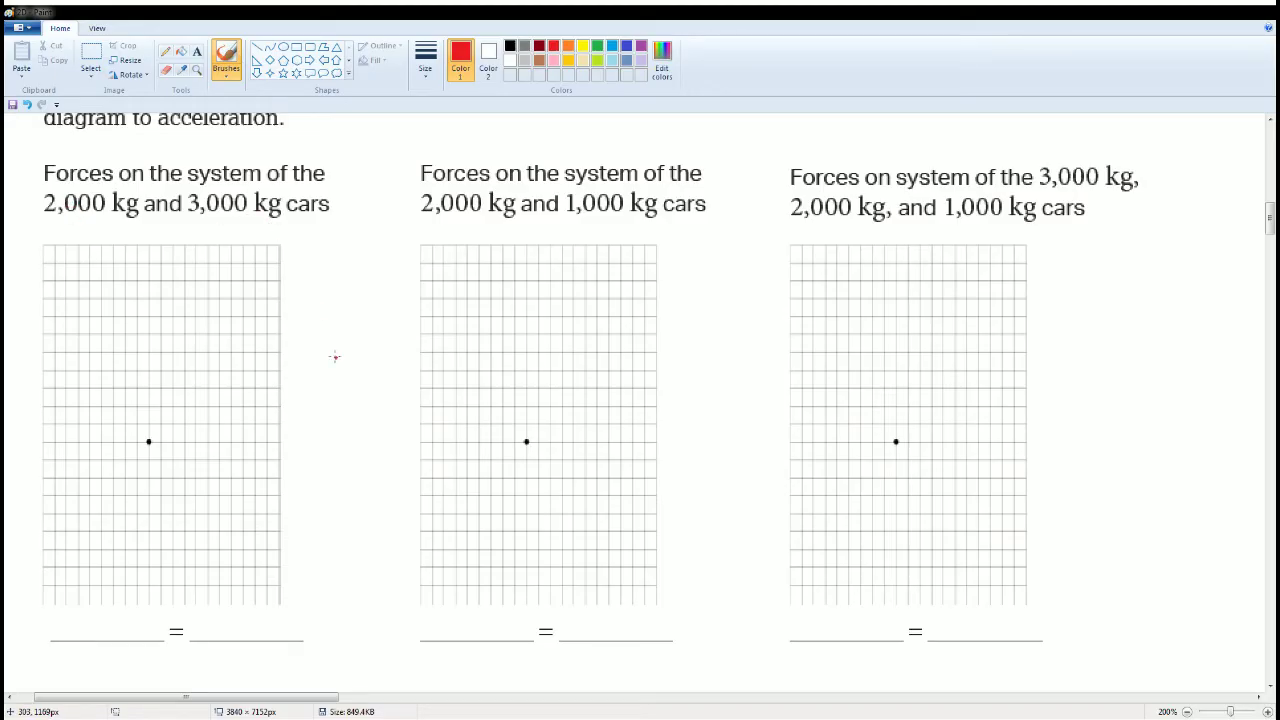
scroll(334, 356, "down", 1, "ctrl")
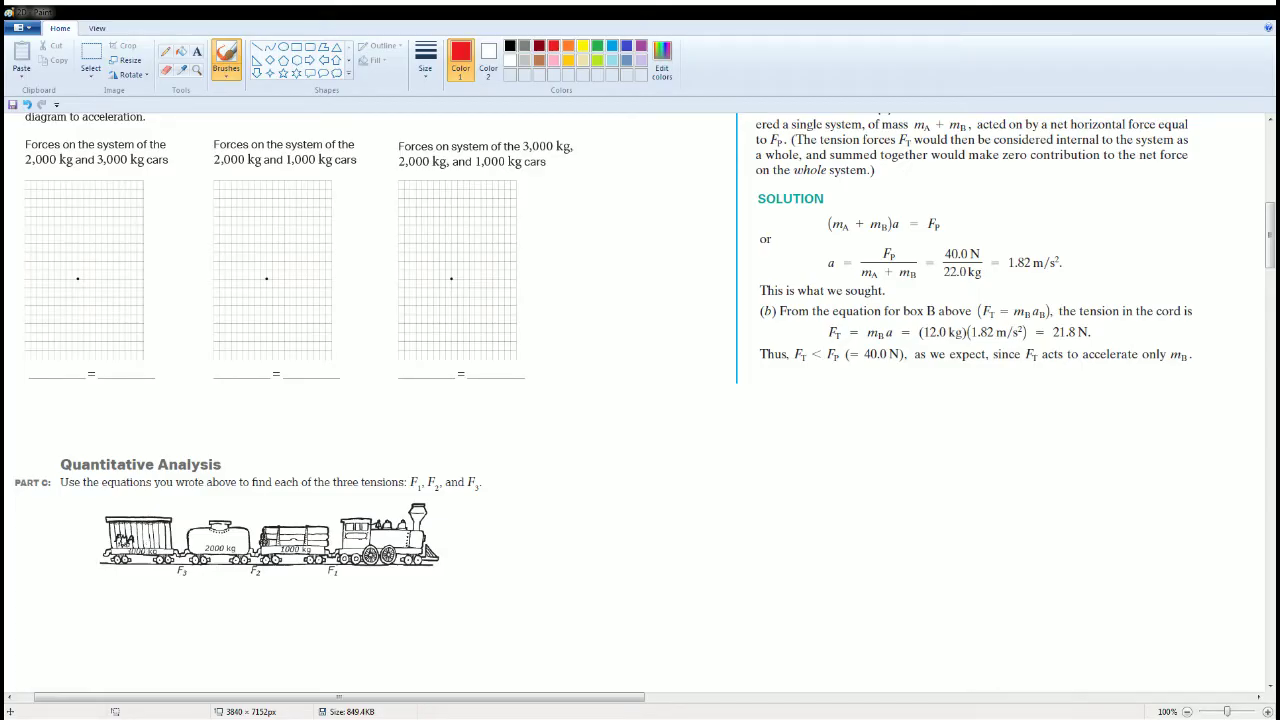
- Copy the F3 = 3000a and F2 − F3 = 2000a equations and paste them below Part B's grids
key("ctrl+z")
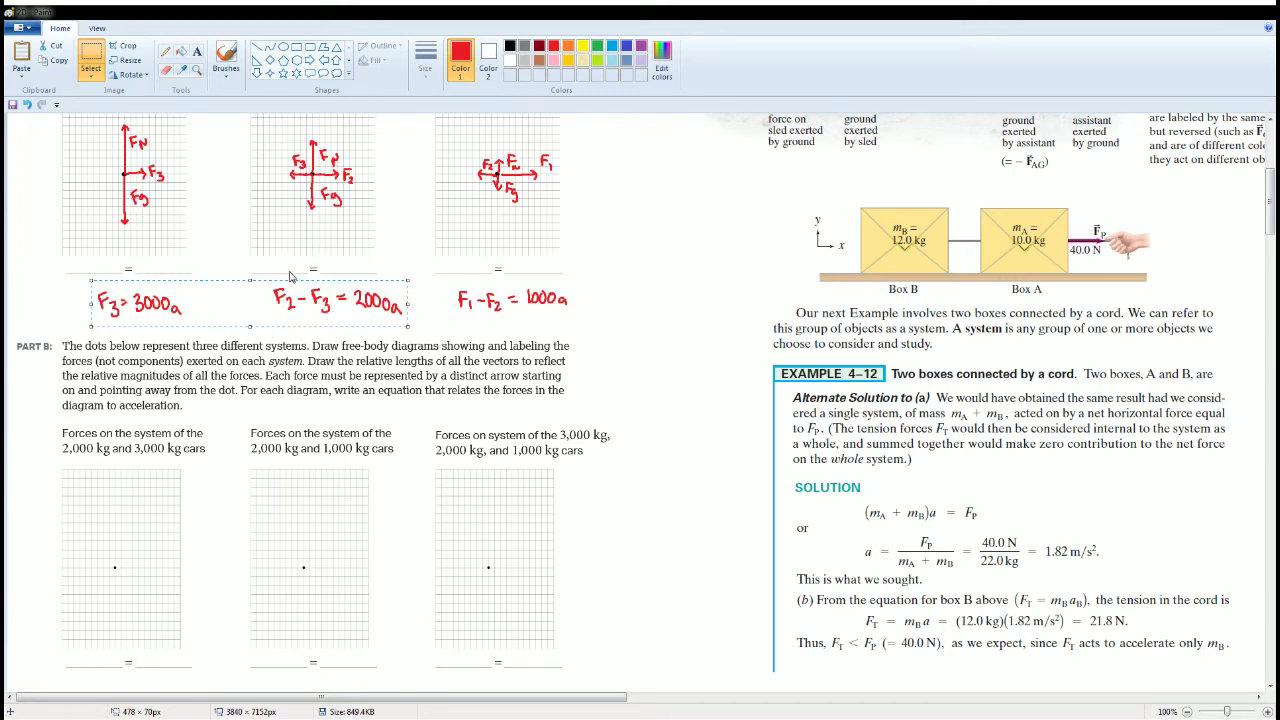
left_click(597, 411)
scroll(570, 405, "down", 5)
key("ctrl+v")
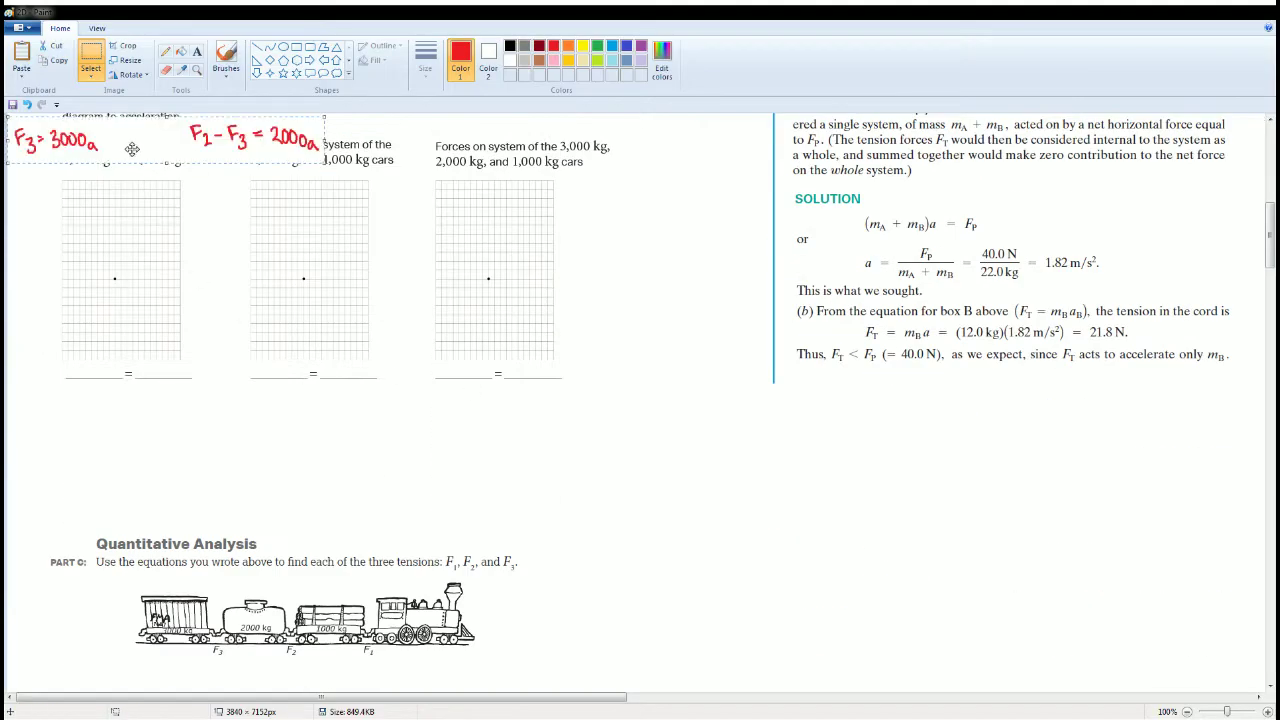
left_click_drag(132, 150, 171, 436)
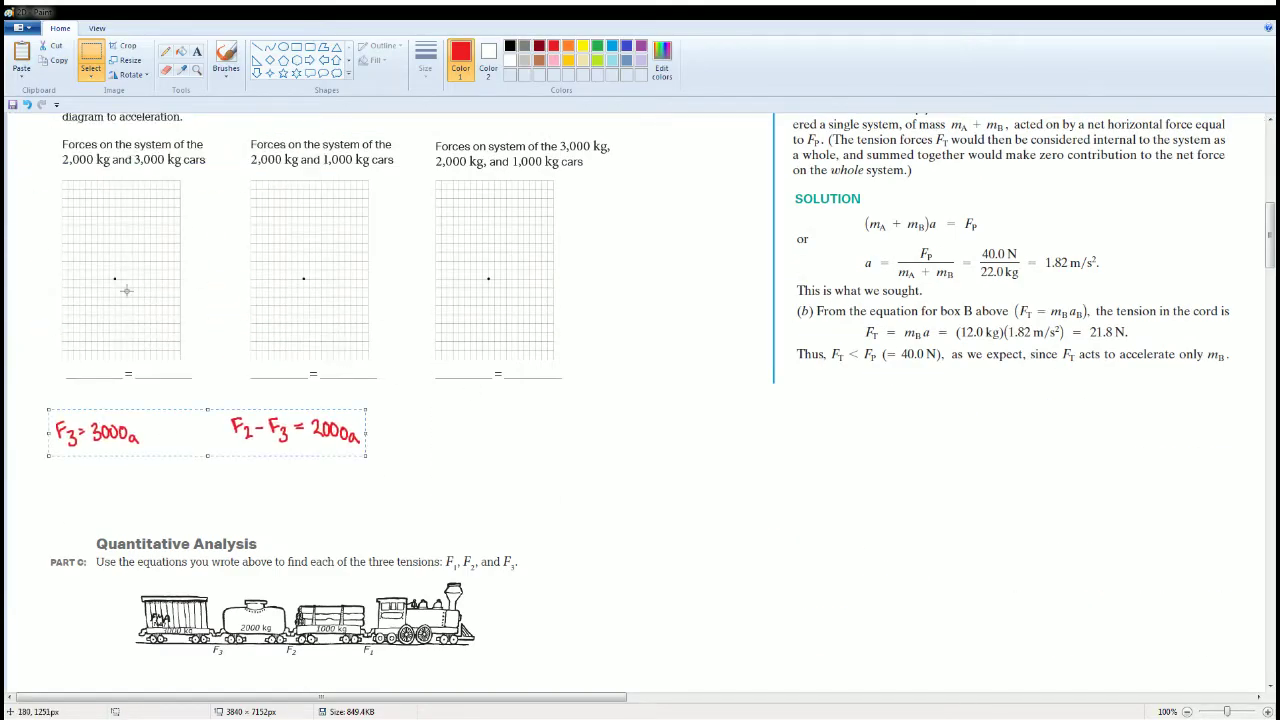
left_click(499, 461)
- Erase the F3 and minus F3 terms from the pasted equations
left_click_drag(40, 410, 80, 452)
key("Delete")
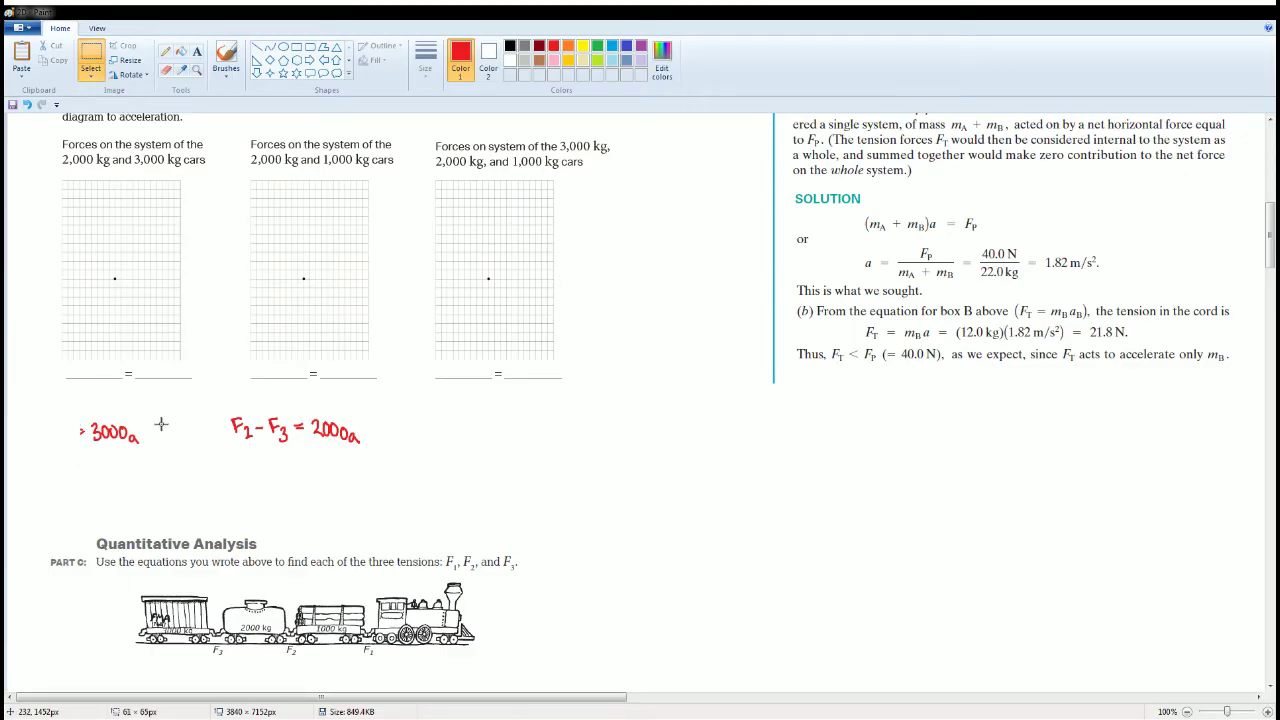
left_click_drag(257, 407, 293, 455)
key("Delete")
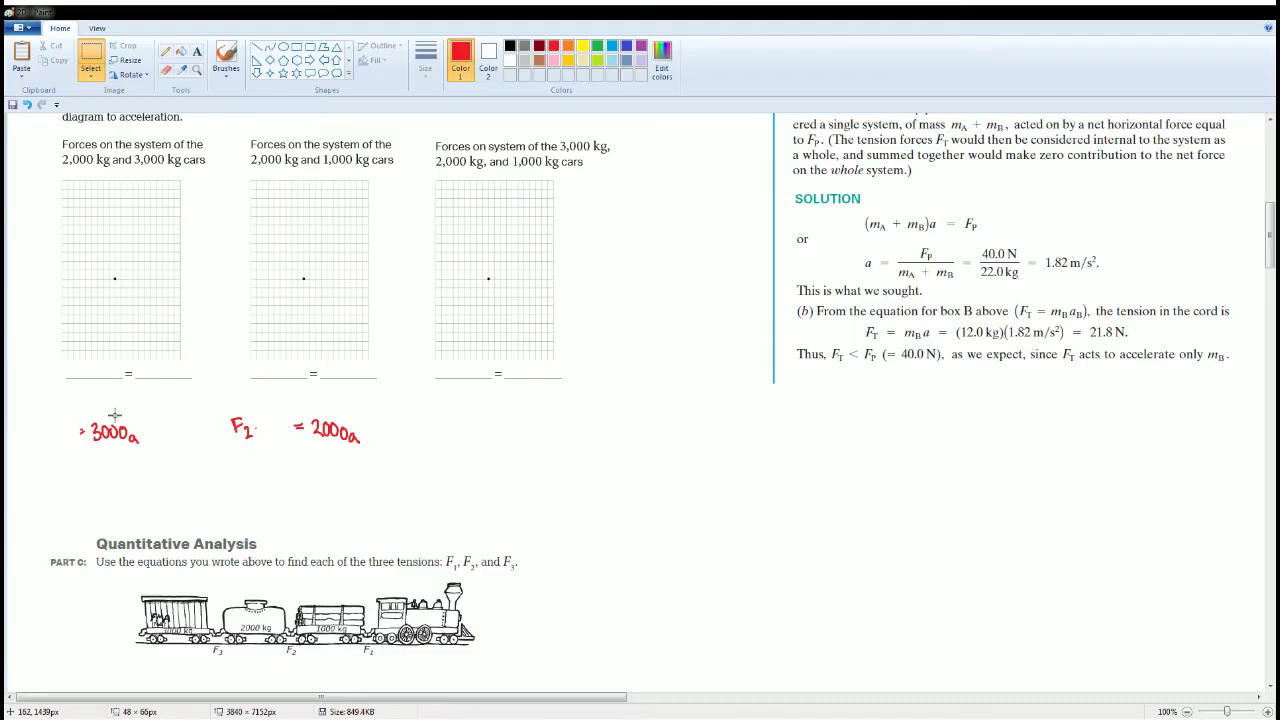